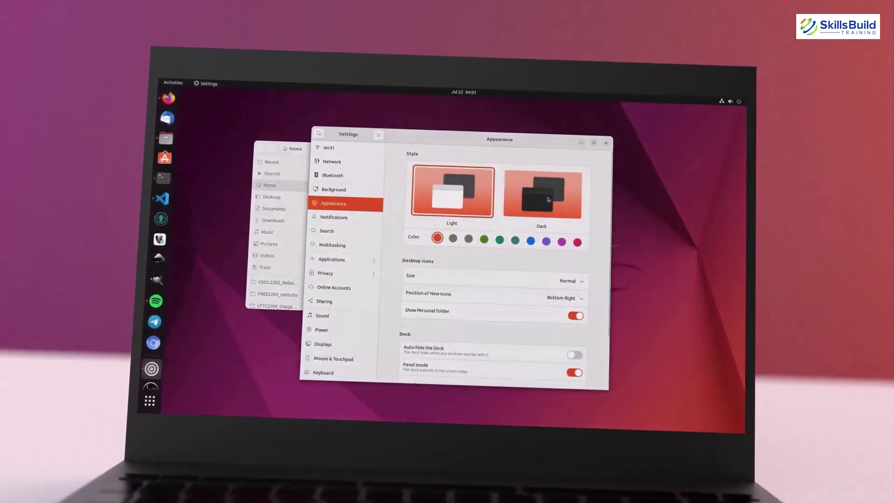
Step: During the intro clips, open system Settings and then launch the code editor
{"action": "left_click", "coordinate": [531, 204]}
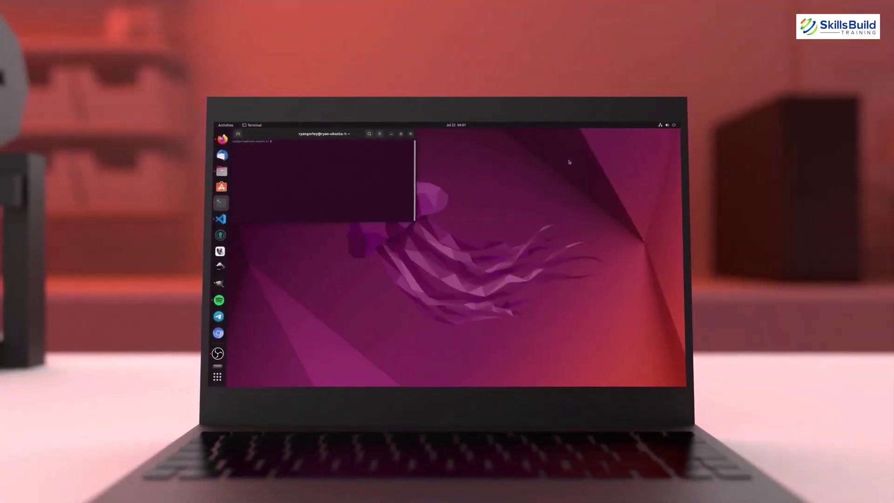
{"action": "left_click", "coordinate": [219, 222]}
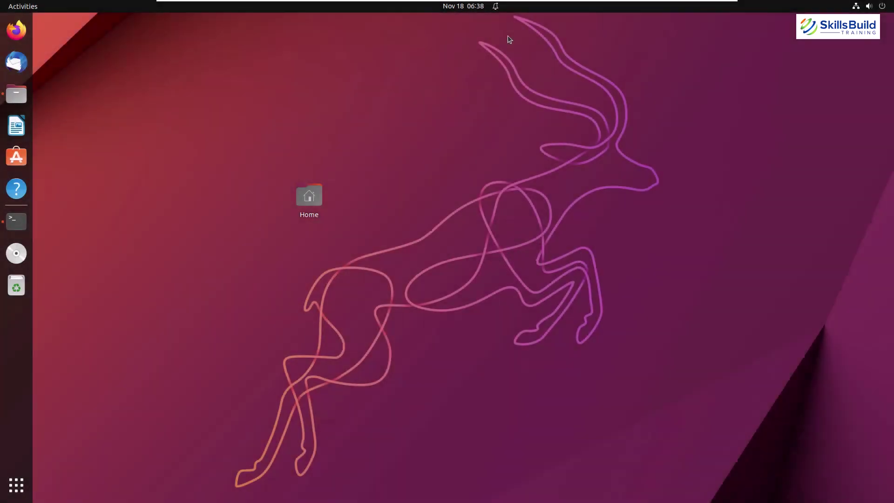
Step: Run neofetch in Terminal, highlight the DE: GNOME 43.0 line, and minimize the window
{"action": "left_click", "coordinate": [27, 347]}
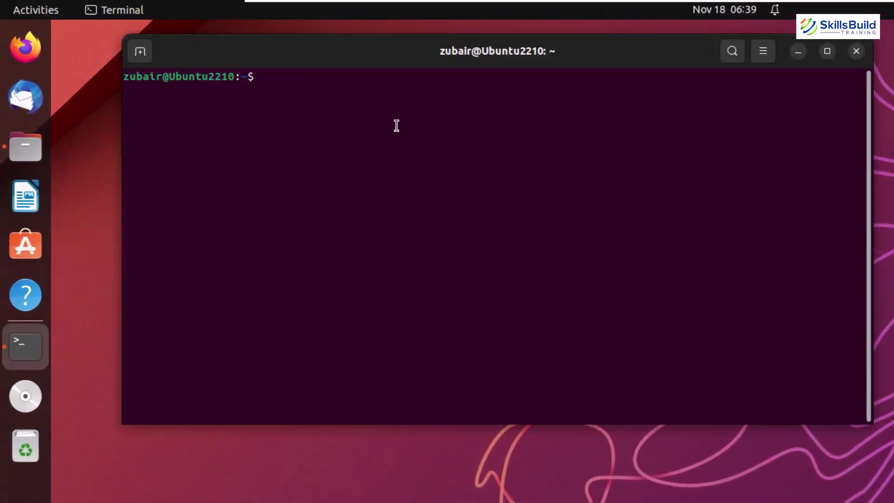
{"action": "type", "text": "neofetch"}
{"action": "key", "text": "Return"}
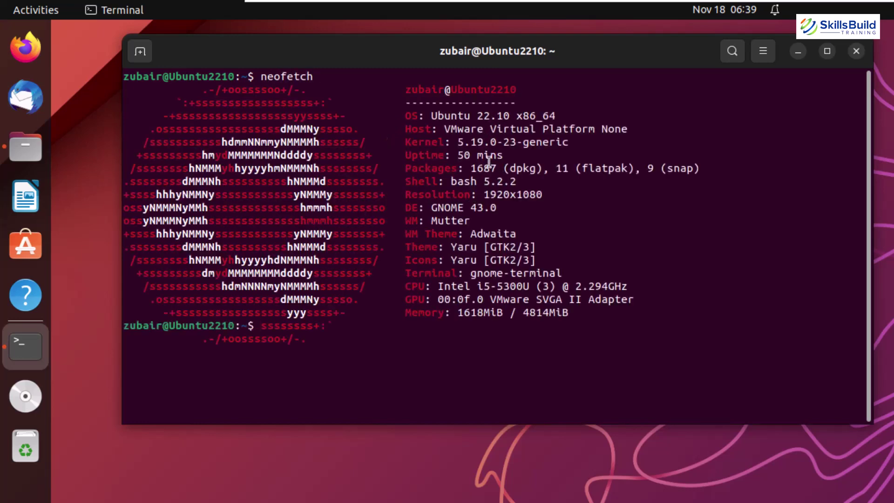
{"action": "left_click_drag", "start_coordinate": [400, 207], "coordinate": [526, 212]}
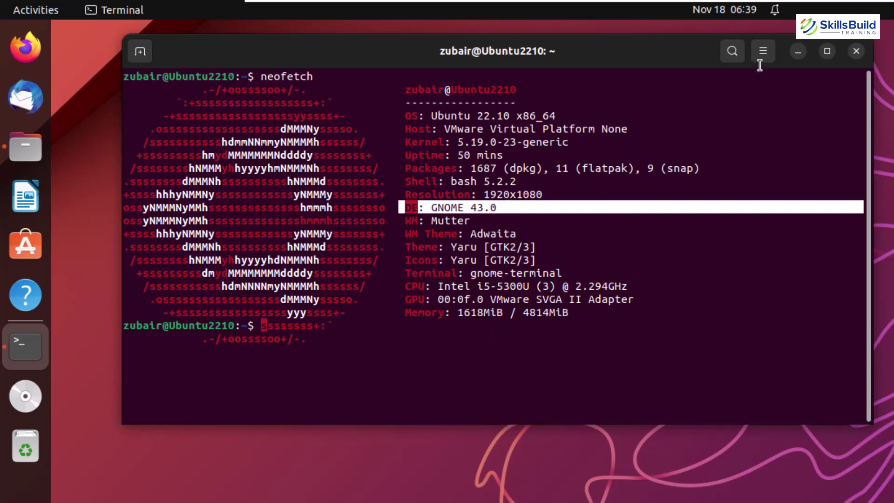
{"action": "left_click", "coordinate": [799, 50]}
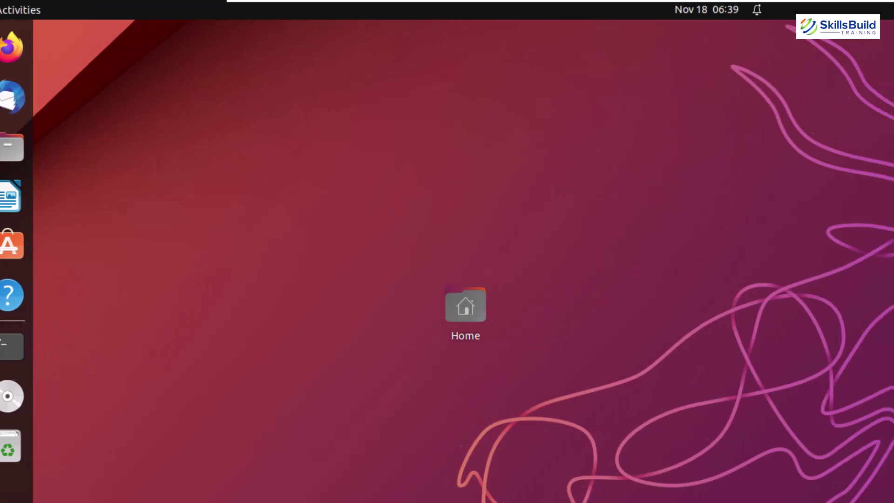
{"action": "left_click", "coordinate": [863, 8]}
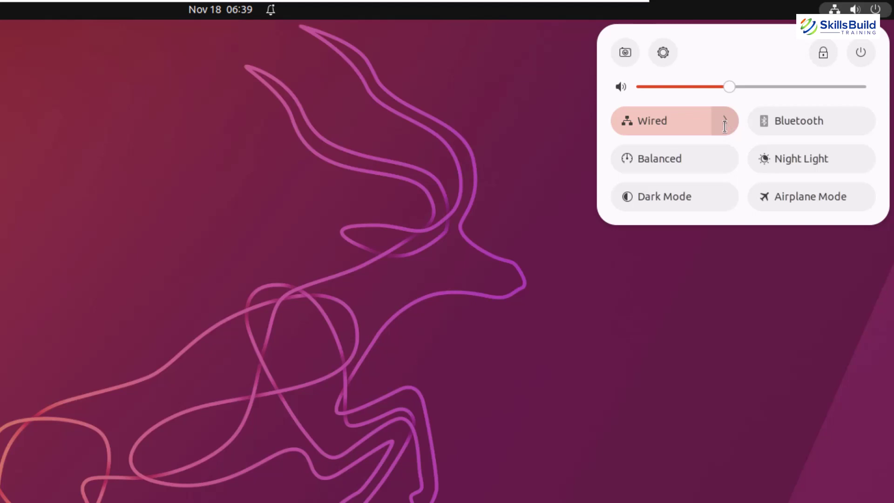
{"action": "left_click", "coordinate": [725, 123]}
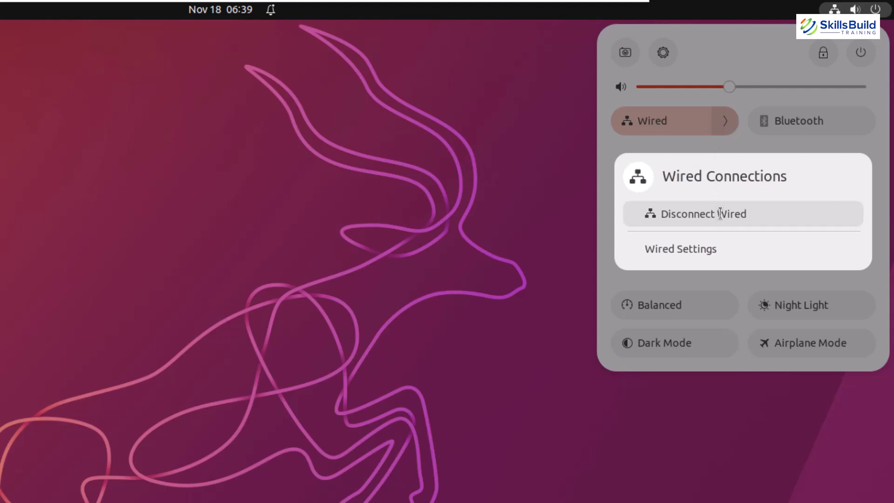
{"action": "left_click", "coordinate": [783, 66]}
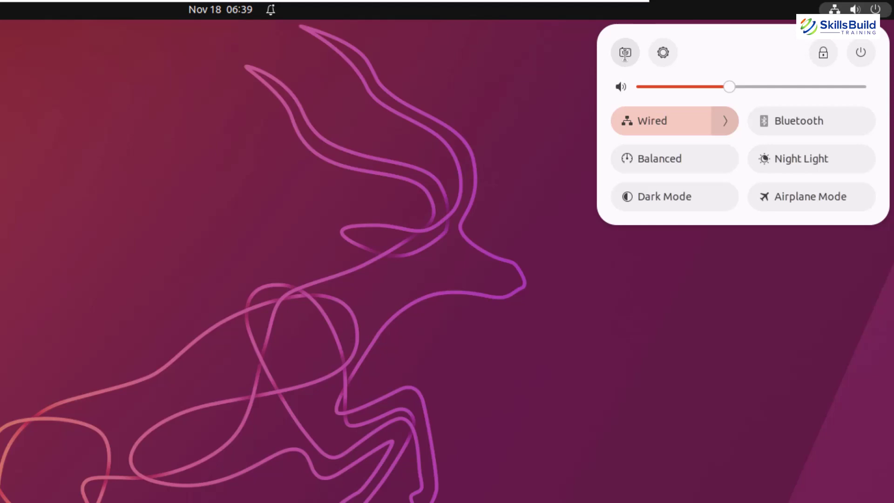
{"action": "left_click", "coordinate": [626, 54]}
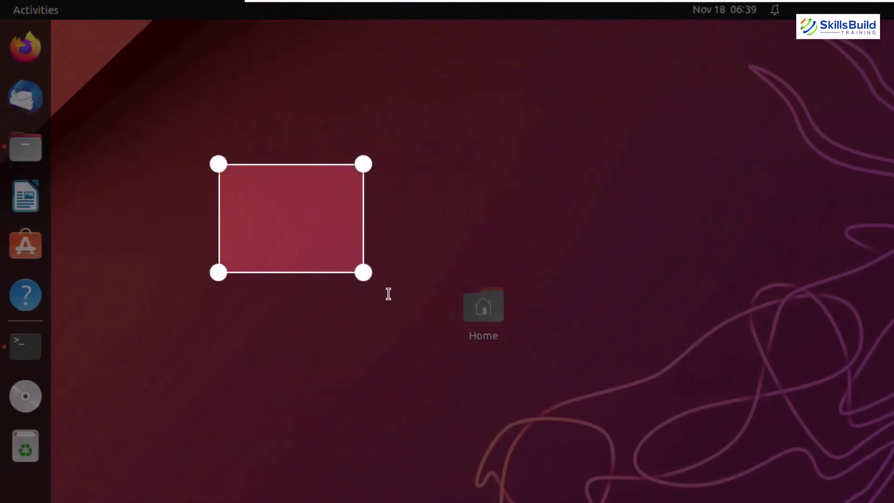
{"action": "key", "text": "Escape"}
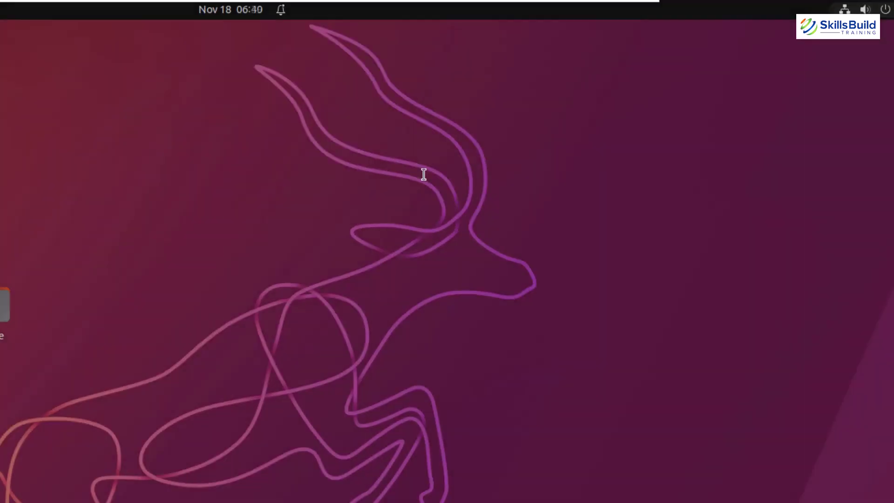
{"action": "left_click", "coordinate": [843, 6]}
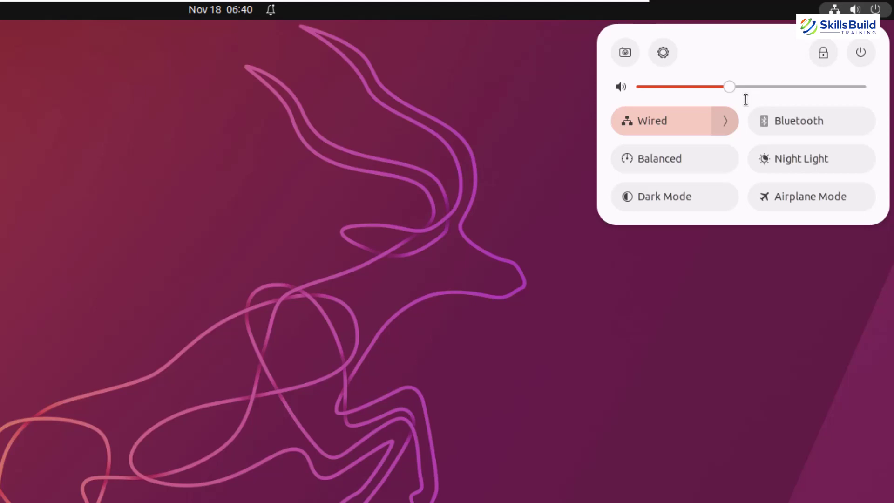
{"action": "left_click", "coordinate": [268, 189]}
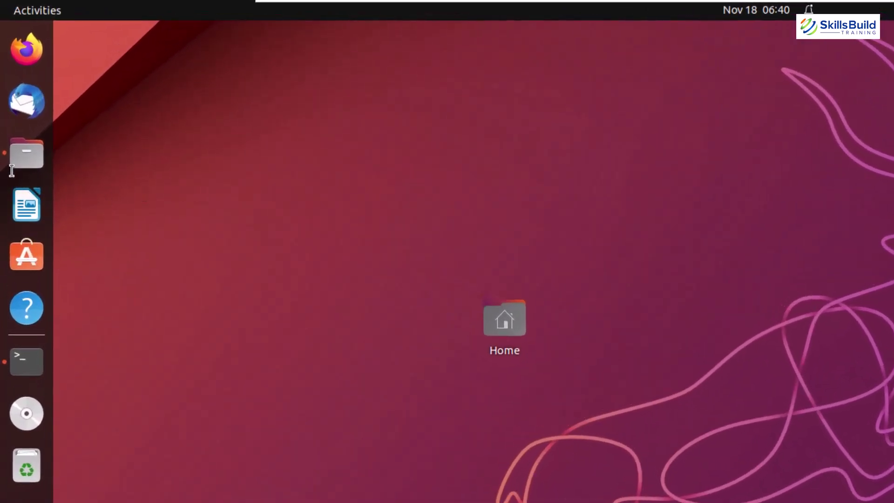
Step: Open Files on Home, unmaximize and enlarge its window, and show the places sidebar
{"action": "left_click", "coordinate": [27, 153]}
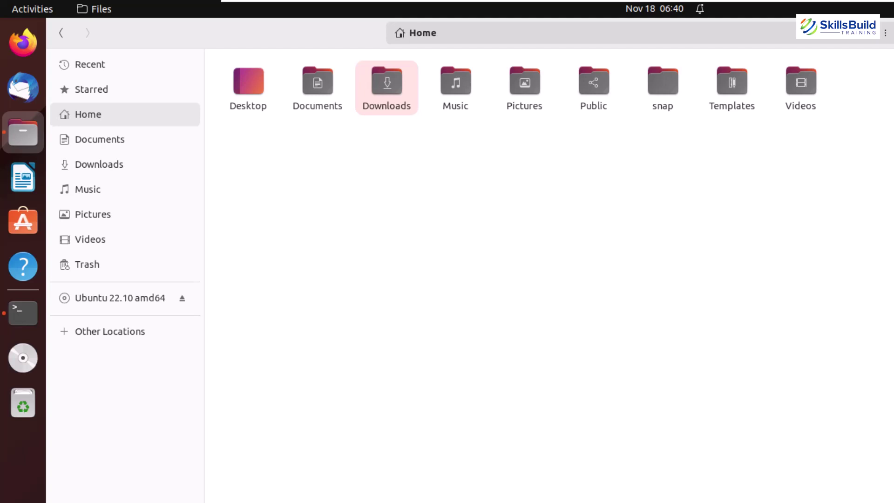
{"action": "key", "text": "super+Down"}
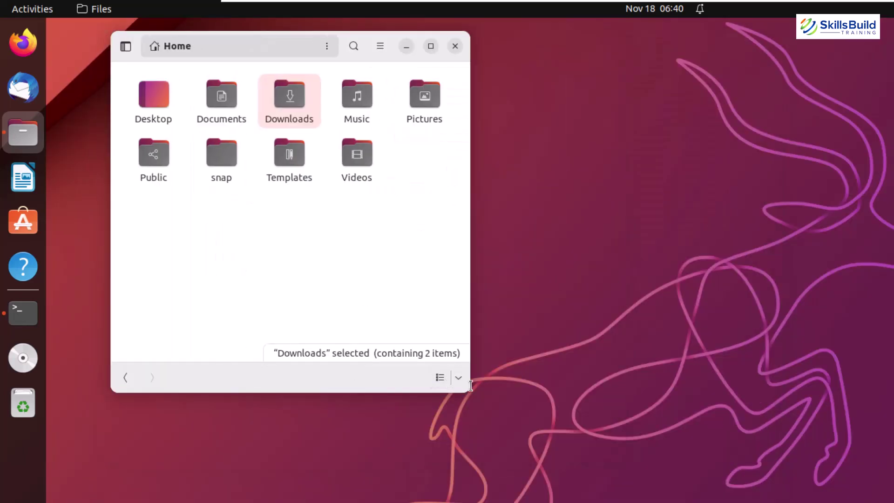
{"action": "left_click_drag", "start_coordinate": [471, 386], "coordinate": [474, 419]}
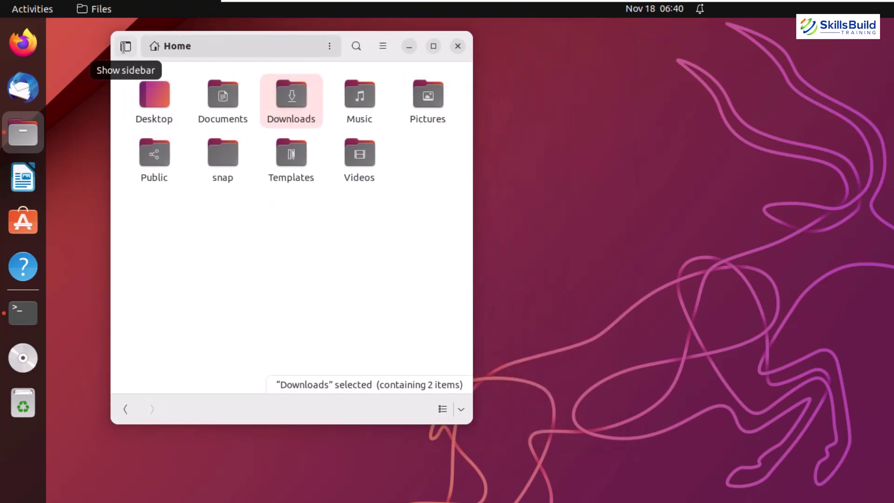
{"action": "left_click", "coordinate": [125, 47]}
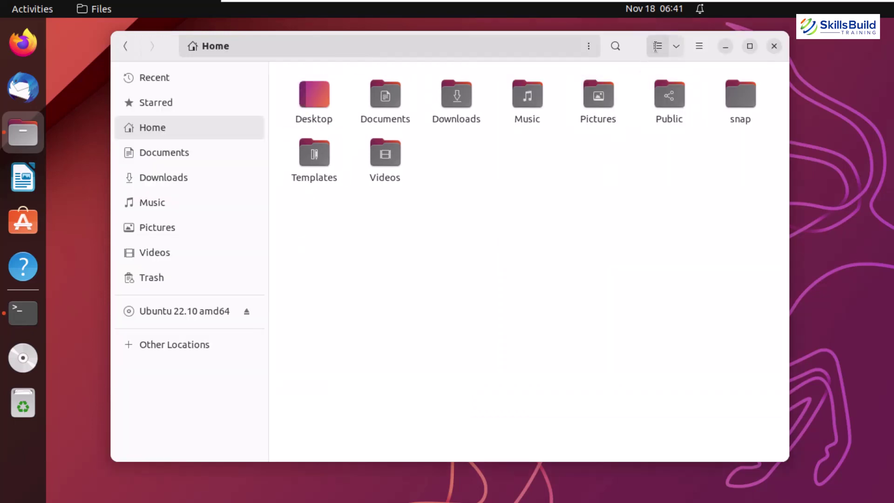
Step: Switch Home to list view and rubber-band select all nine folders
{"action": "left_click", "coordinate": [657, 46]}
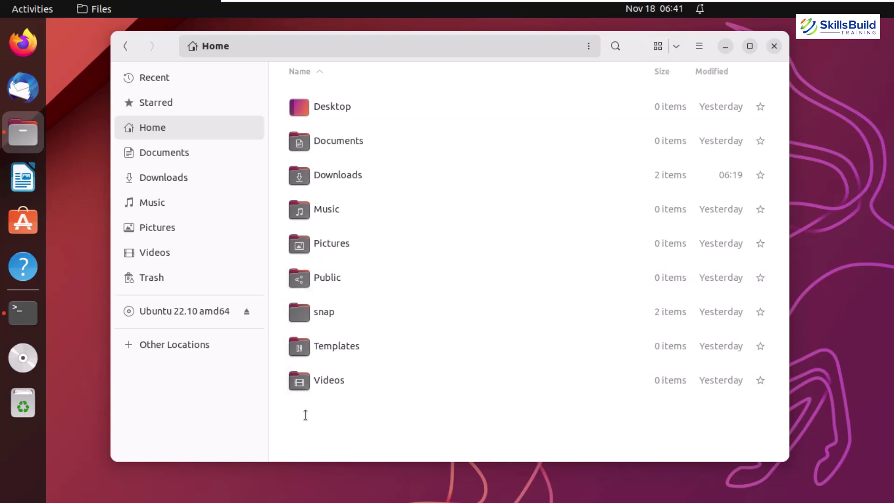
{"action": "left_click_drag", "start_coordinate": [293, 424], "coordinate": [663, 81]}
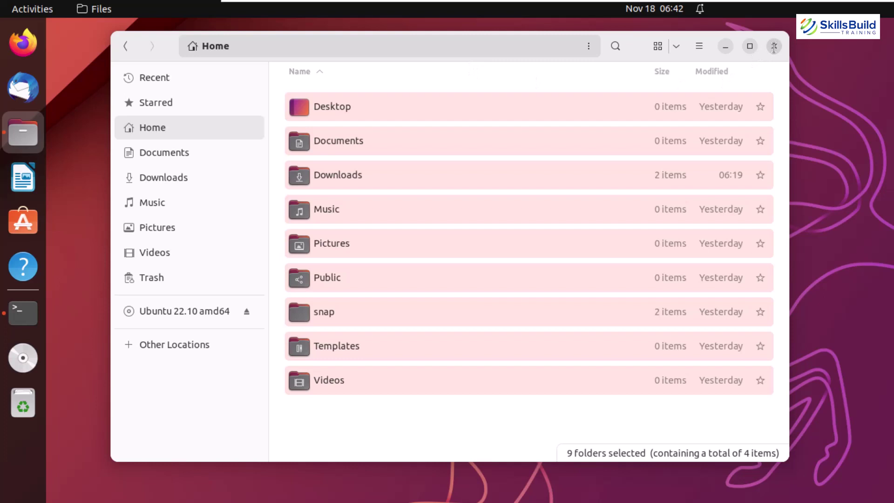
Step: Open two additional Files windows using the dock icon's New Window option
{"action": "right_click", "coordinate": [24, 125]}
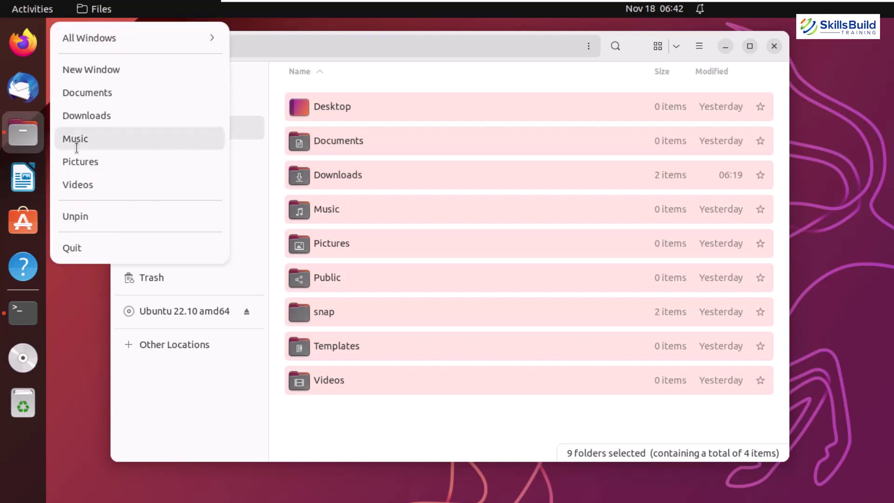
{"action": "left_click", "coordinate": [91, 70]}
{"action": "right_click", "coordinate": [24, 128]}
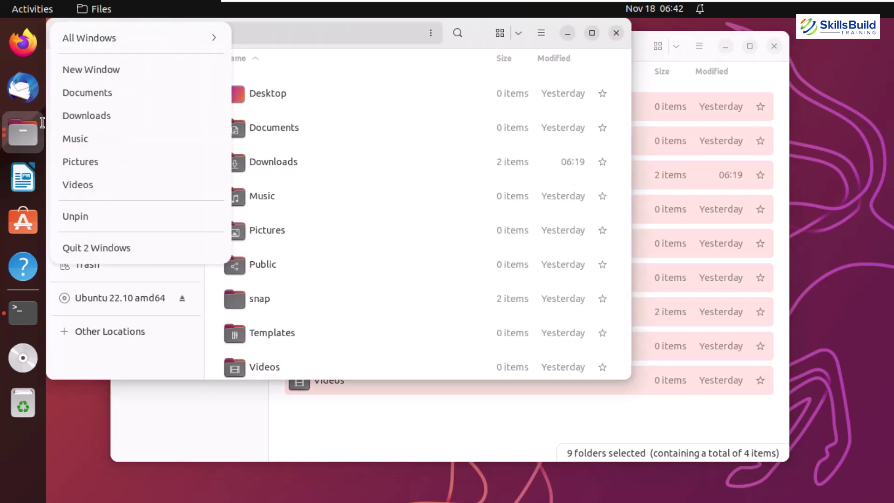
{"action": "left_click", "coordinate": [73, 66]}
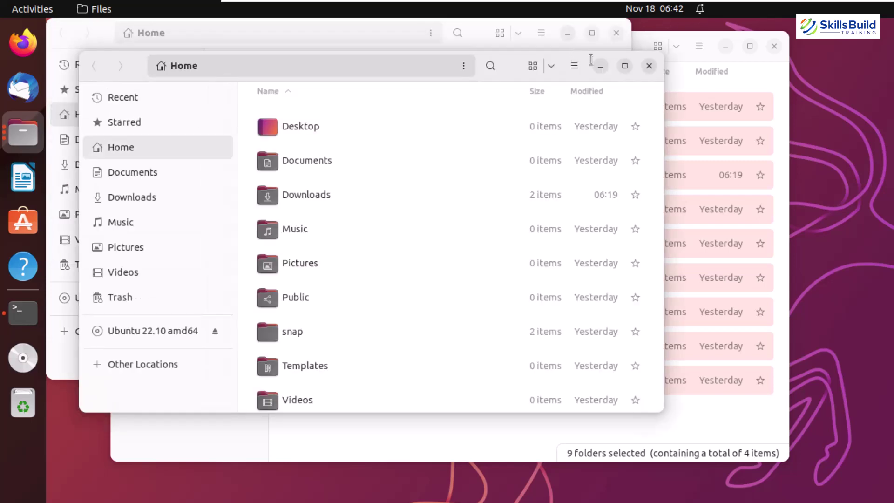
Step: Minimize two Files windows, then restore them and spread all Files windows side by side
{"action": "left_click", "coordinate": [568, 32]}
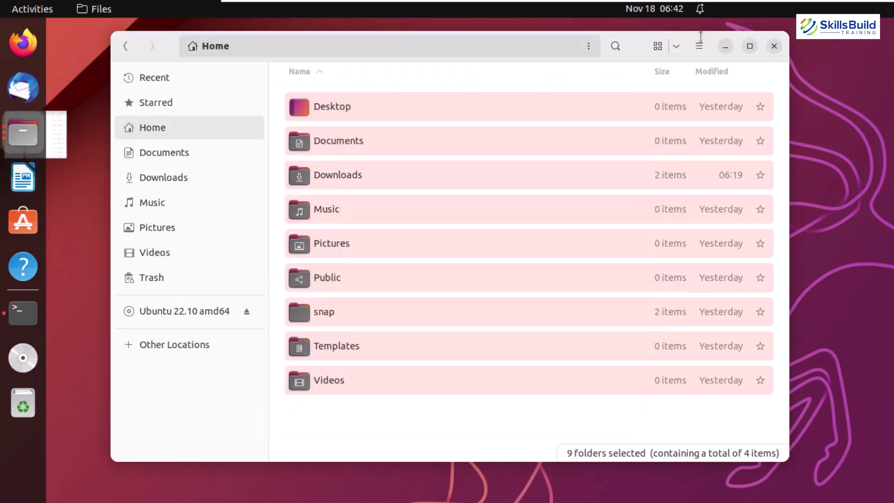
{"action": "left_click", "coordinate": [726, 46]}
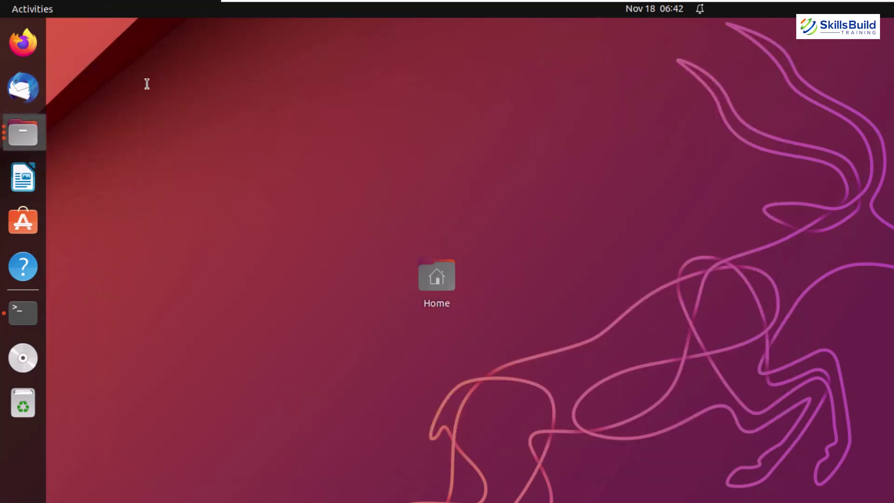
{"action": "left_click", "coordinate": [22, 133]}
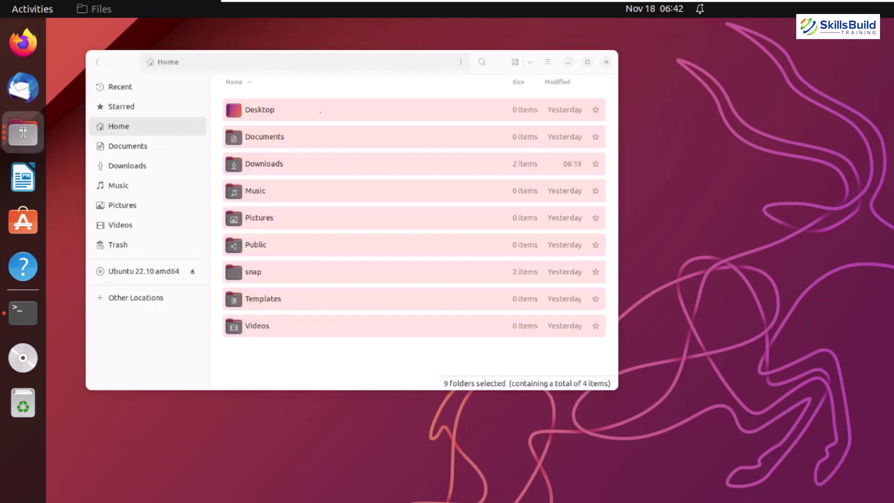
{"action": "left_click", "coordinate": [23, 133]}
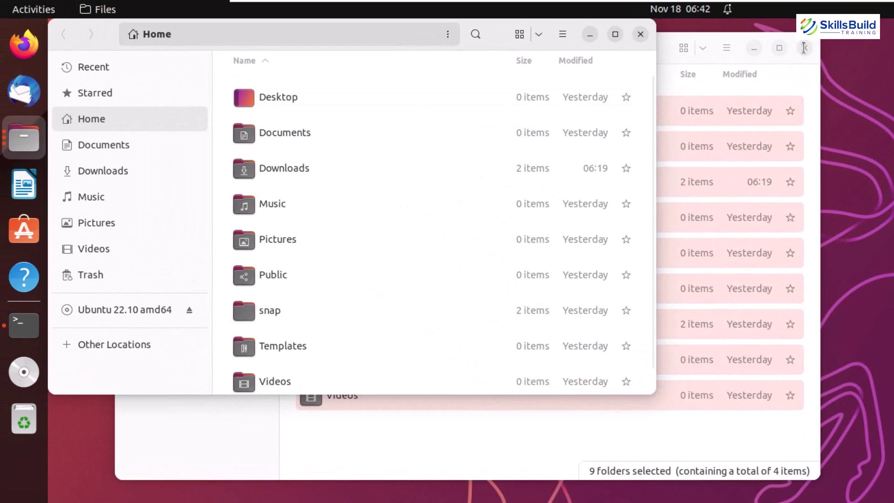
Step: Close the remaining Files windows with Ctrl+W and the close button
{"action": "left_click", "coordinate": [683, 30]}
{"action": "key", "text": "ctrl+w"}
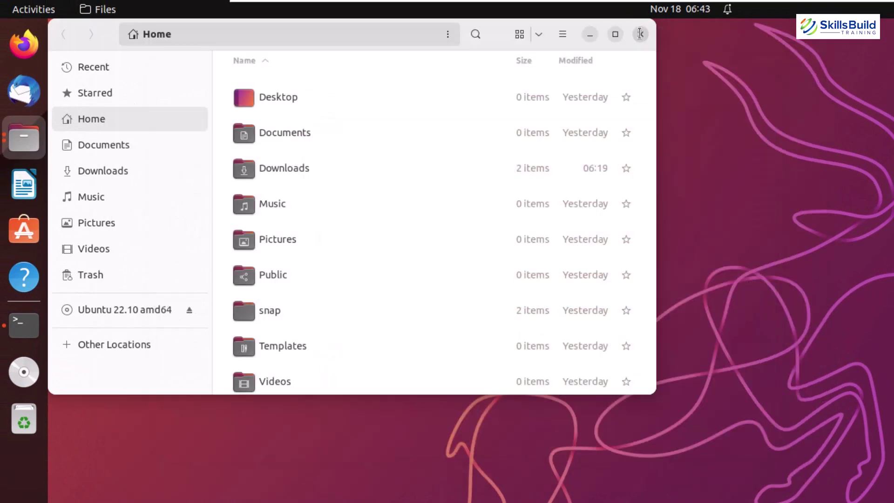
{"action": "left_click", "coordinate": [640, 34]}
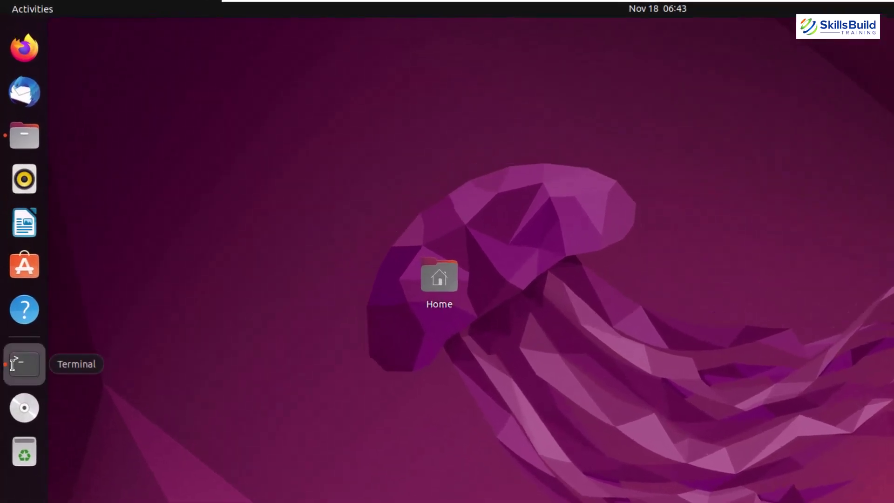
Step: Open Terminal on the 22.04 desktop and run neofetch to show GNOME 42.5
{"action": "left_click", "coordinate": [17, 257]}
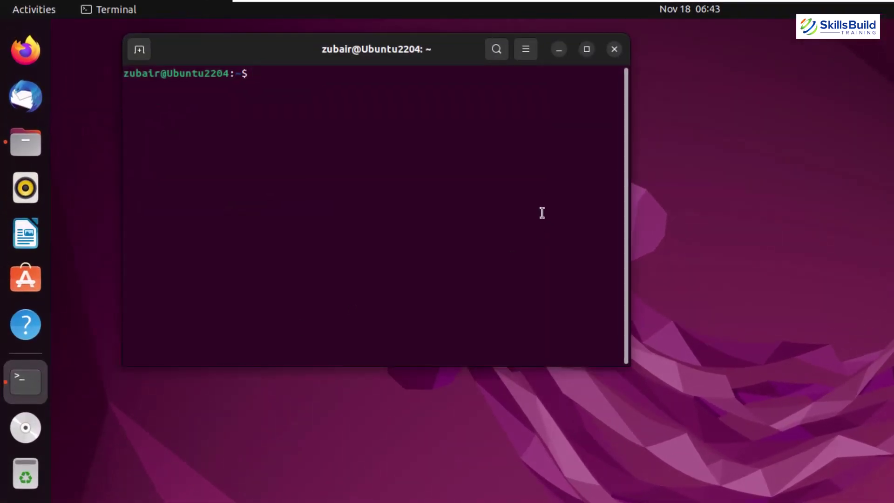
{"action": "type", "text": "neofetch"}
{"action": "key", "text": "Return"}
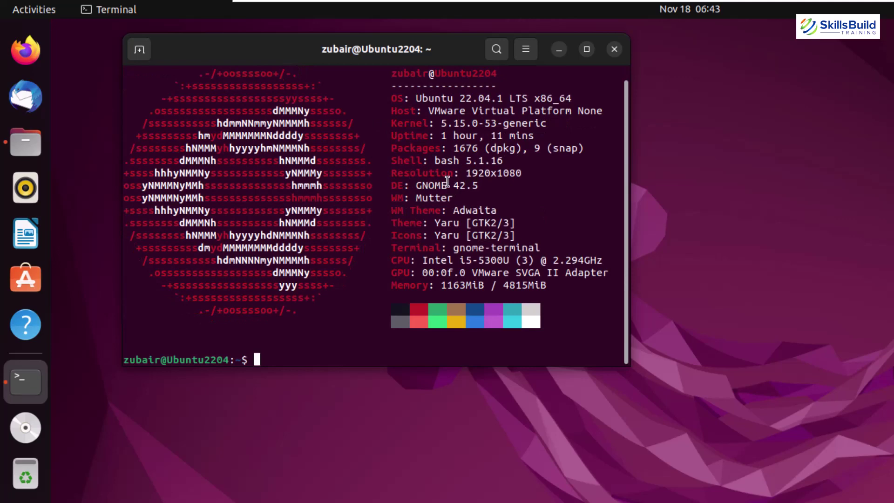
Step: Highlight the GNOME 42.5 line, hide the terminal, and view the system status menu
{"action": "left_click_drag", "start_coordinate": [397, 185], "coordinate": [485, 185]}
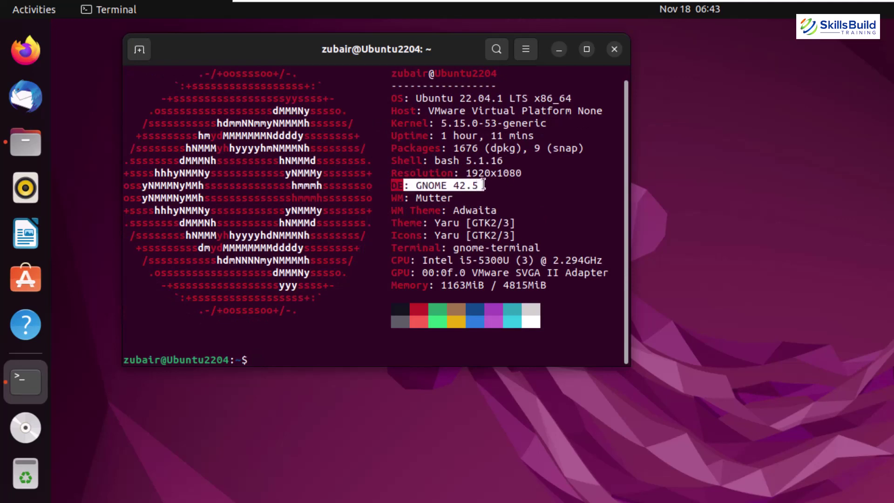
{"action": "left_click", "coordinate": [559, 48]}
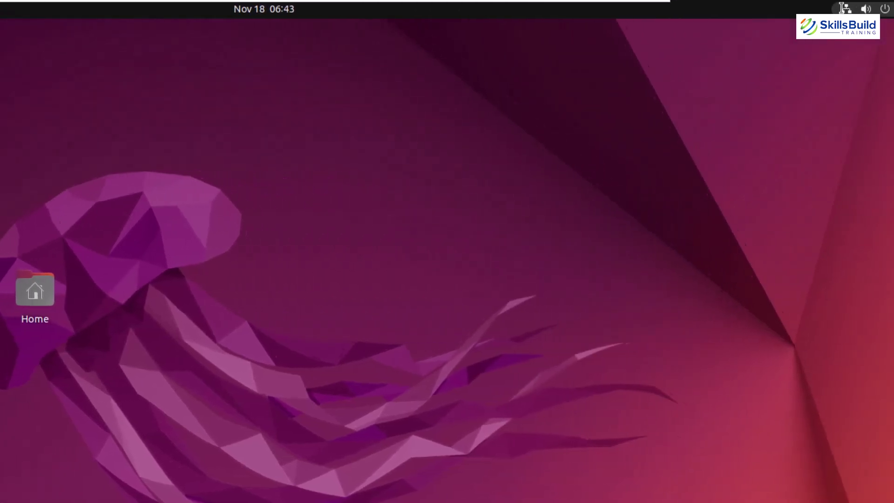
{"action": "left_click", "coordinate": [857, 8]}
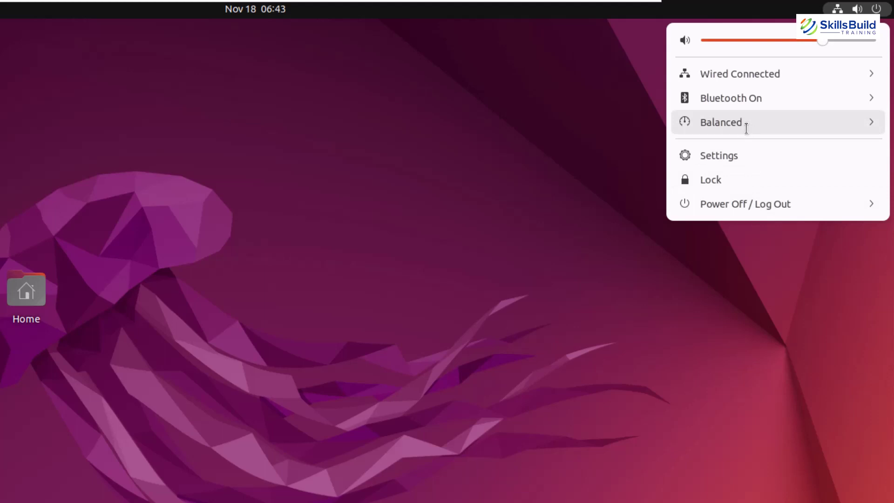
{"action": "left_click", "coordinate": [152, 231]}
Step: Open a new Files window from the dock and preview the open Files windows
{"action": "right_click", "coordinate": [21, 147]}
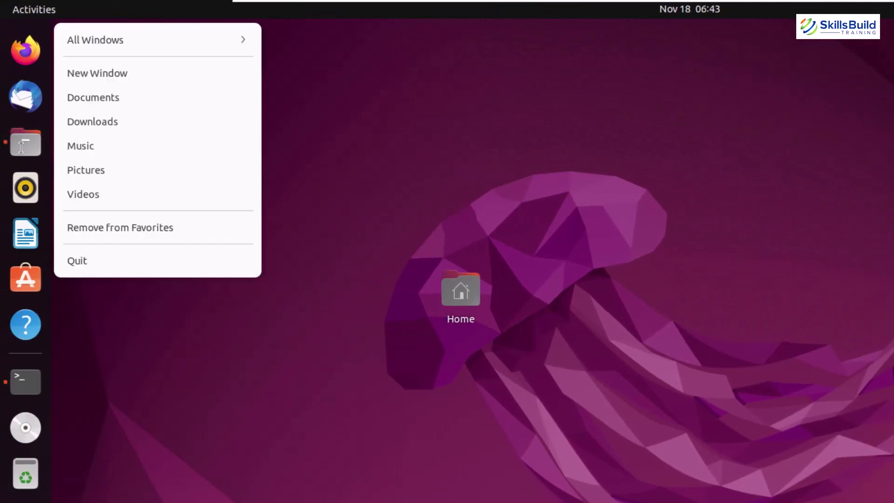
{"action": "left_click", "coordinate": [65, 74]}
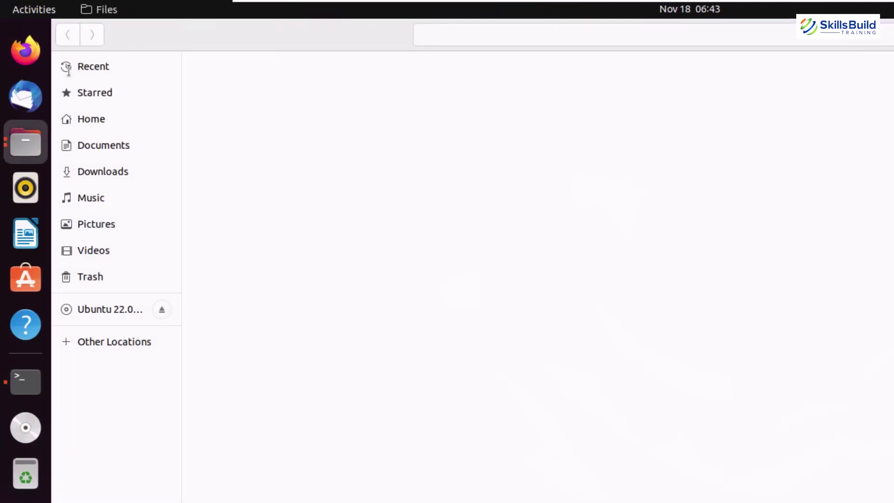
{"action": "left_click", "coordinate": [13, 134]}
{"action": "left_click", "coordinate": [13, 134]}
{"action": "left_click", "coordinate": [13, 135]}
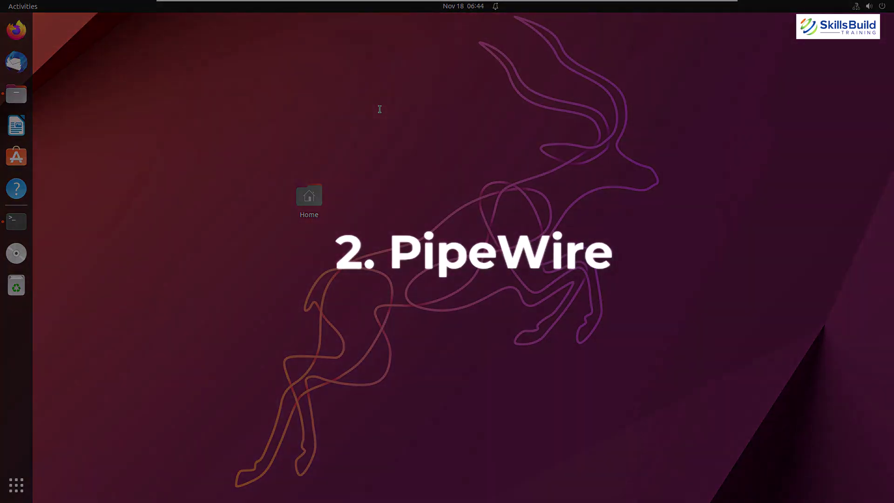
Step: Open Settings through the desktop's Display Settings option and go to the Sound page
{"action": "right_click", "coordinate": [380, 109]}
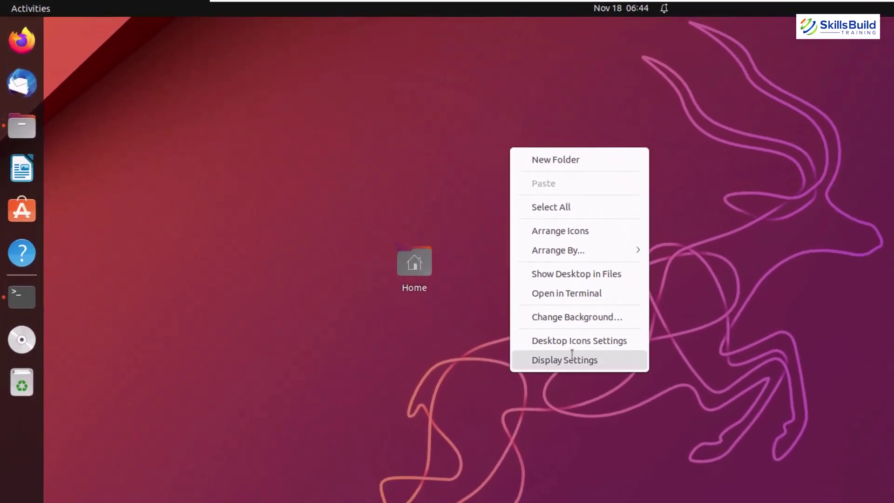
{"action": "left_click", "coordinate": [427, 264]}
{"action": "left_click", "coordinate": [100, 382]}
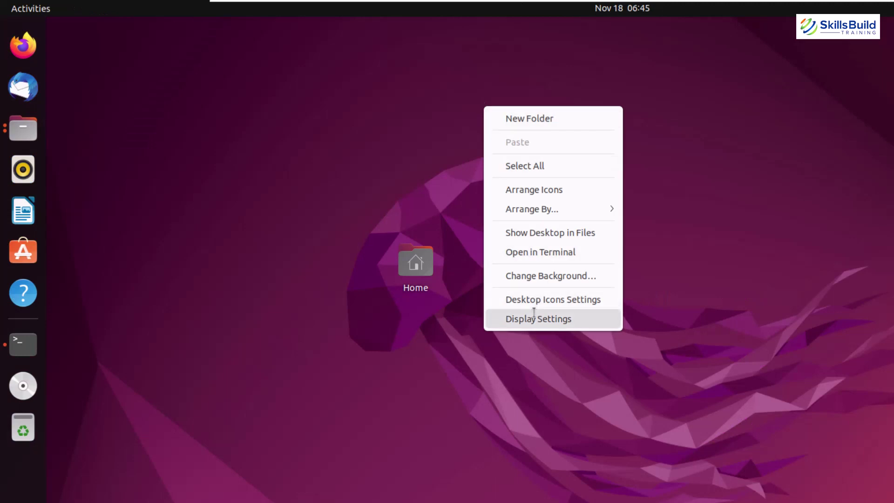
Step: On the 22.04 machine, open Display Settings and switch to the Sound page
{"action": "left_click", "coordinate": [533, 317]}
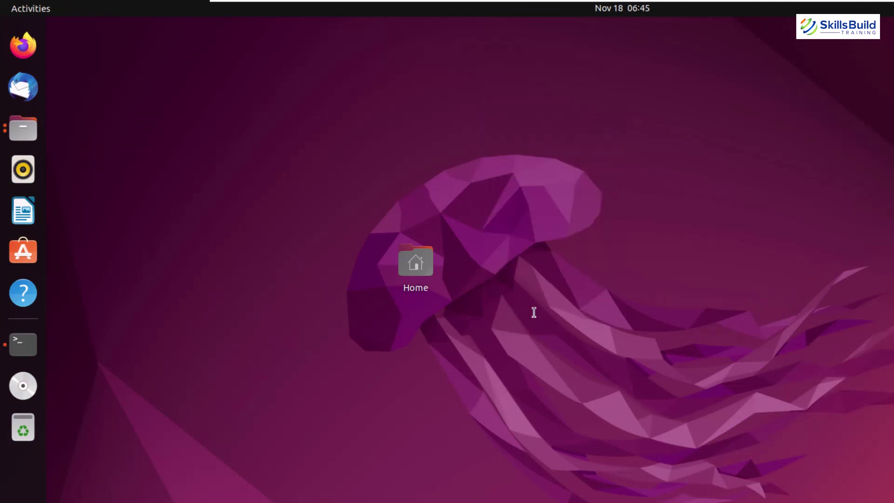
{"action": "left_click", "coordinate": [107, 352]}
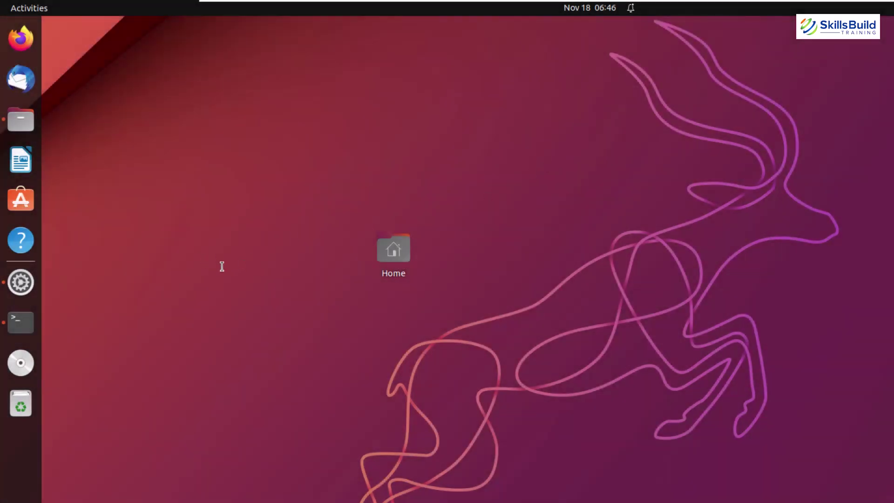
Step: Bring Terminal forward, clear it, and run uname -r to show kernel 5.19.0-23-generic
{"action": "left_click", "coordinate": [22, 325]}
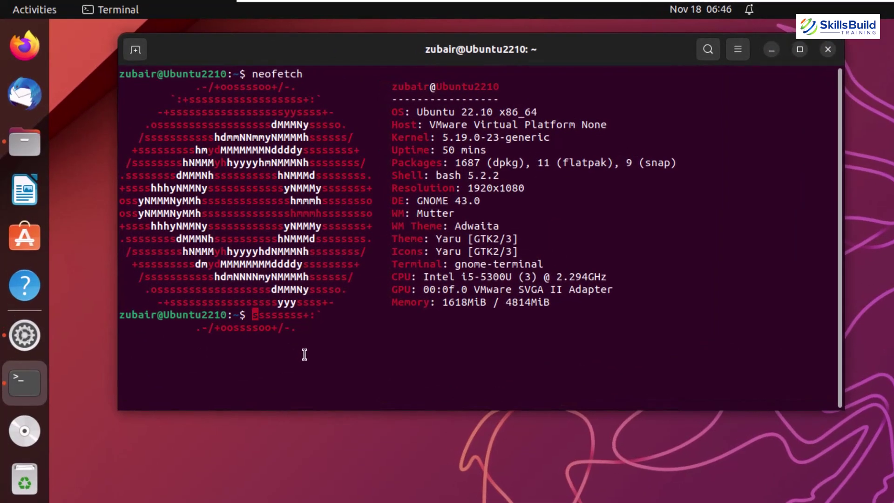
{"action": "key", "text": "ctrl+c"}
{"action": "type", "text": "clear"}
{"action": "key", "text": "Return"}
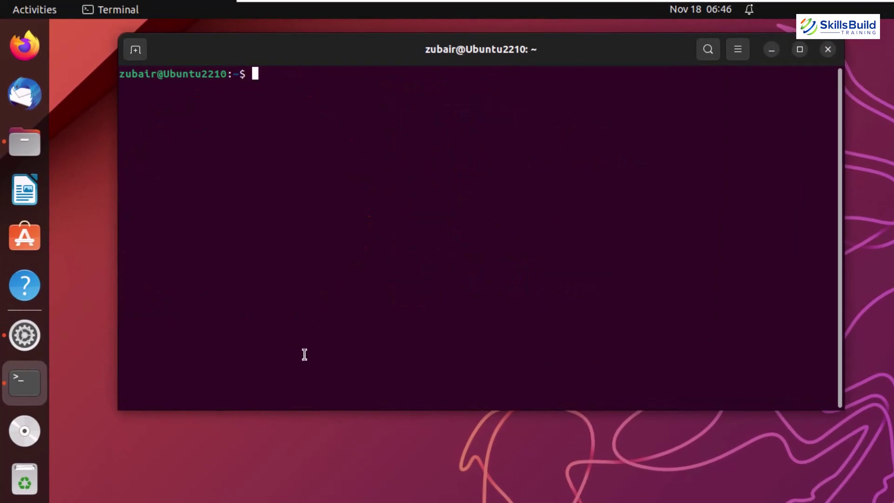
{"action": "type", "text": "uname -r"}
{"action": "key", "text": "Return"}
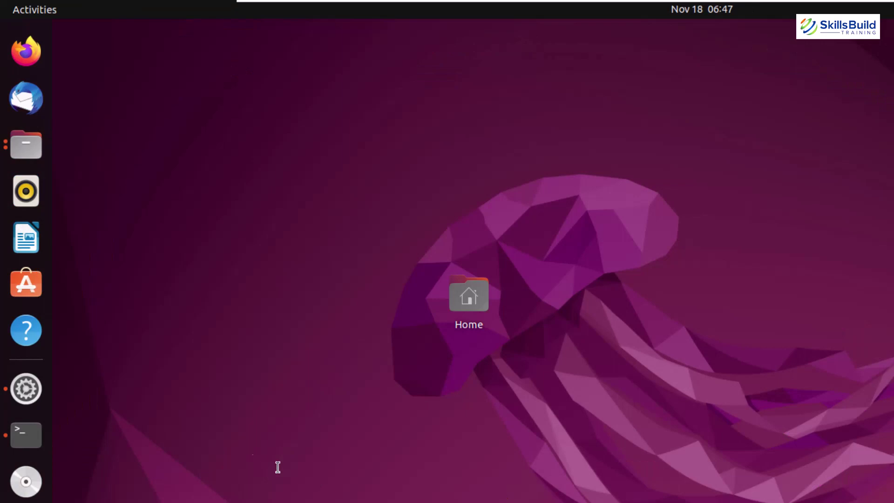
Step: Run uname -r in Terminal to show the 22.04 kernel release 5.15.0-53-generic
{"action": "left_click", "coordinate": [28, 424]}
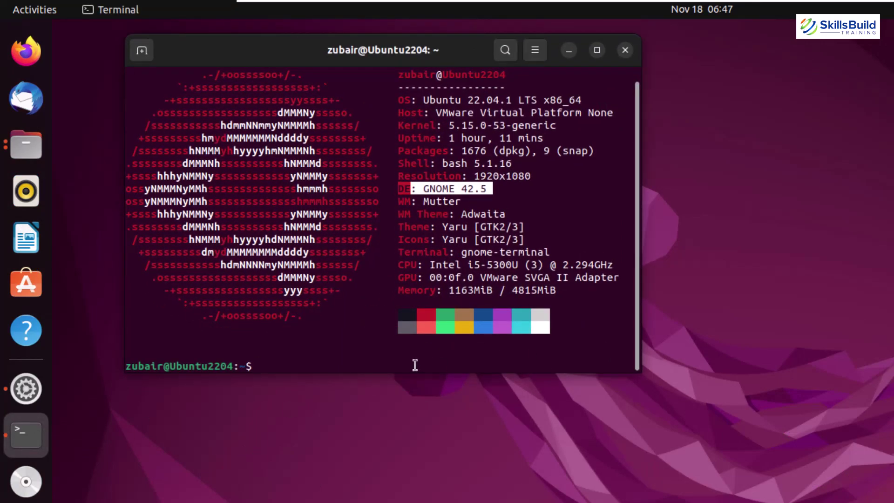
{"action": "type", "text": "uname -r"}
{"action": "key", "text": "Return"}
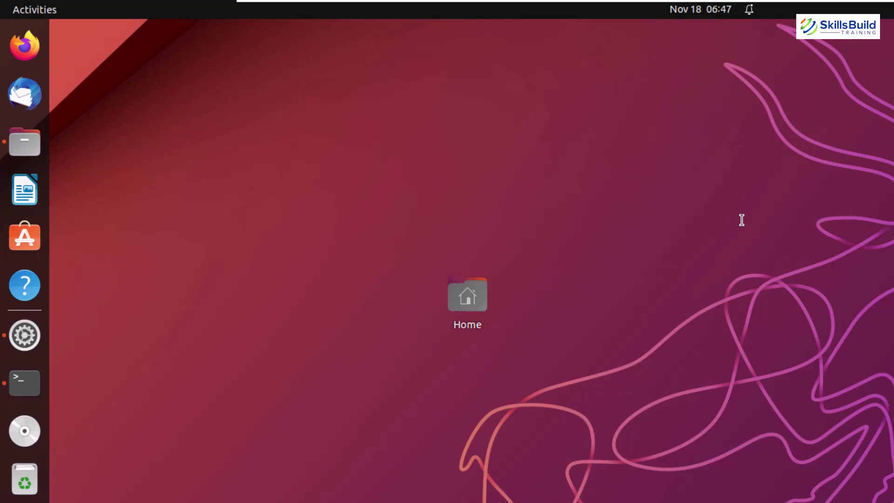
Step: Preview 1.sm.webp from the Downloads folder in Image Viewer, then close the preview
{"action": "left_click", "coordinate": [25, 142]}
{"action": "left_click", "coordinate": [203, 205]}
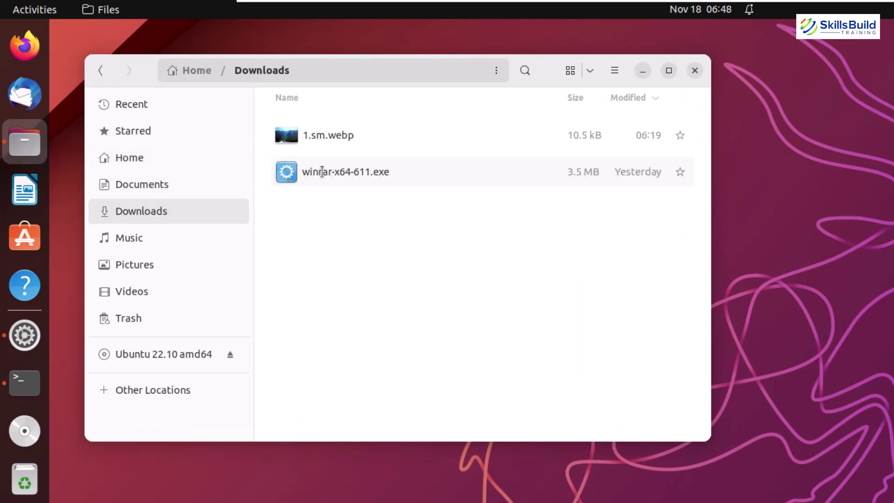
{"action": "left_click", "coordinate": [337, 136]}
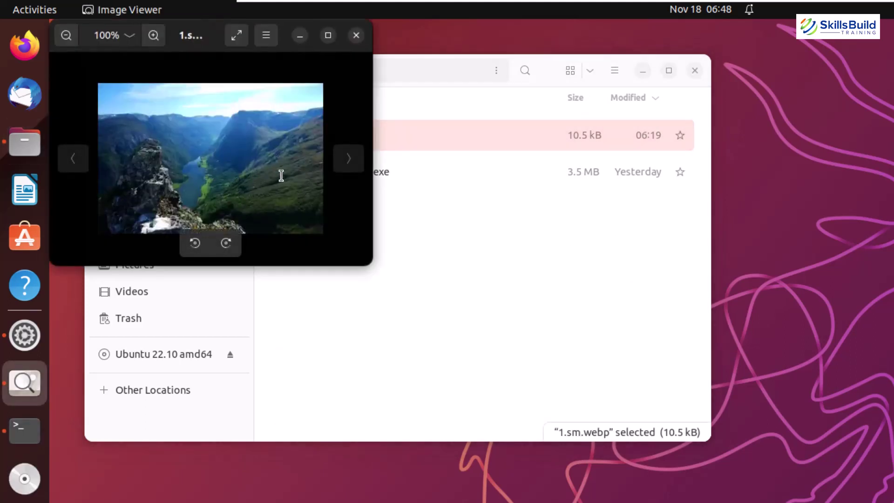
{"action": "left_click", "coordinate": [358, 36]}
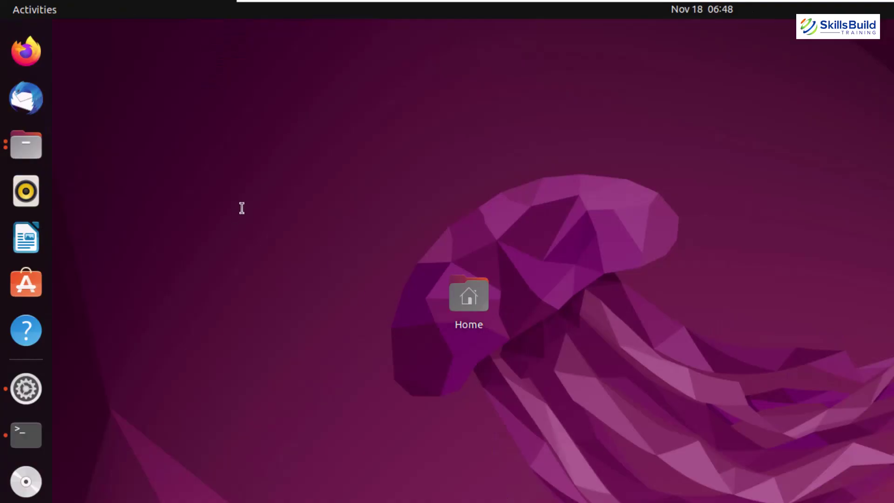
Step: Try opening 1.webp from Downloads and dismiss the Could Not Display error
{"action": "left_click", "coordinate": [26, 145]}
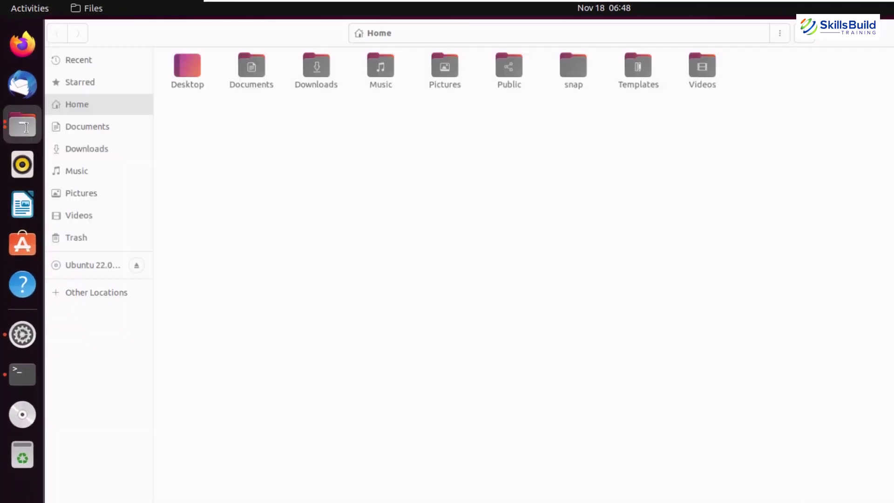
{"action": "left_click", "coordinate": [104, 150]}
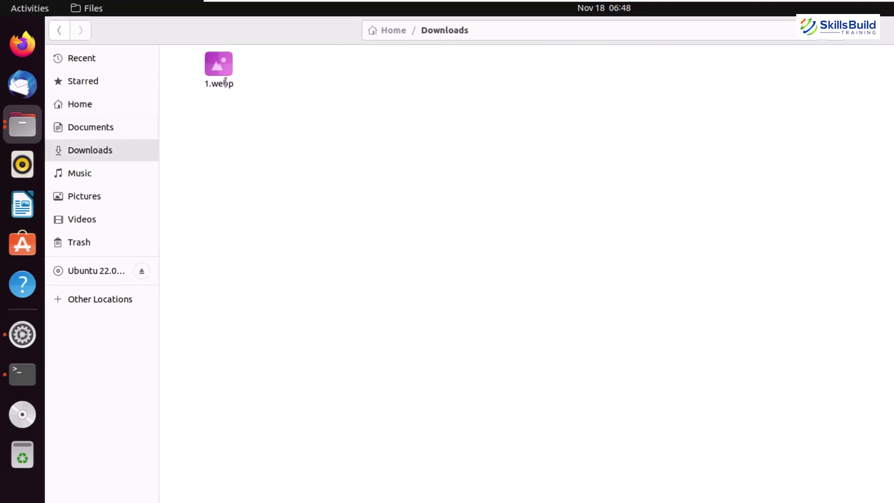
{"action": "double_click", "coordinate": [215, 70]}
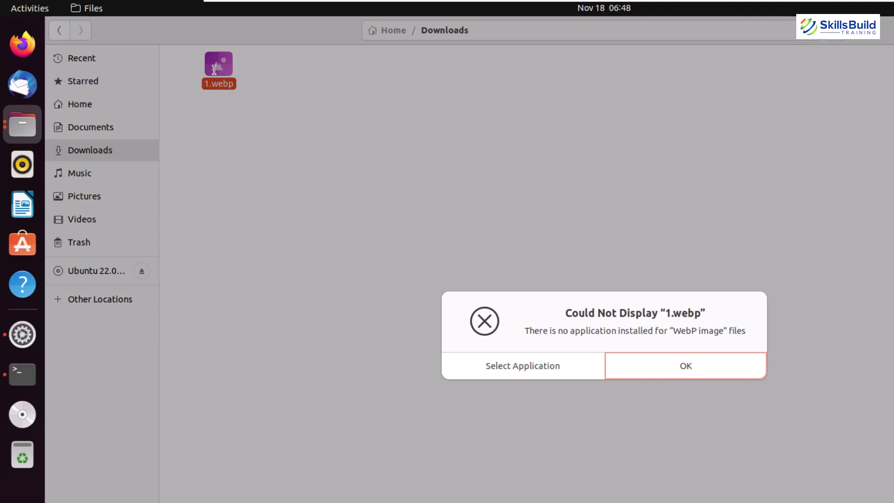
{"action": "key", "text": "Return"}
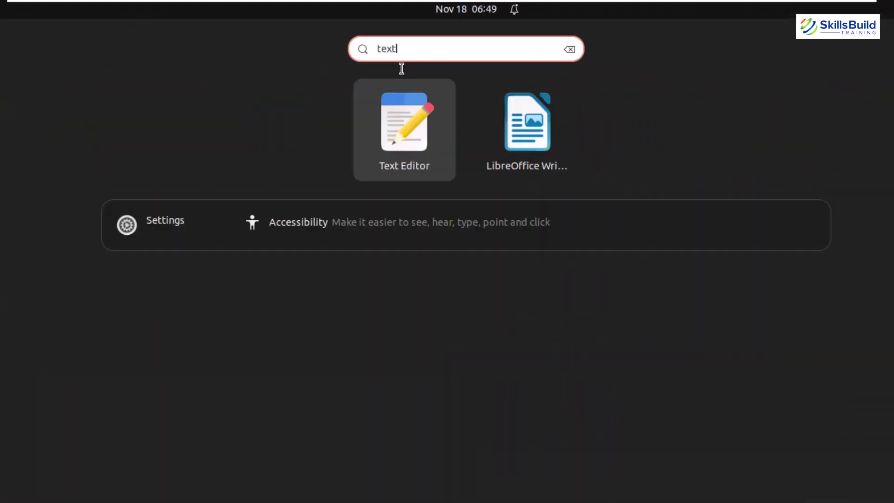
Step: Launch Text Editor from the 'text' search results on 22.10
{"action": "left_click", "coordinate": [397, 118]}
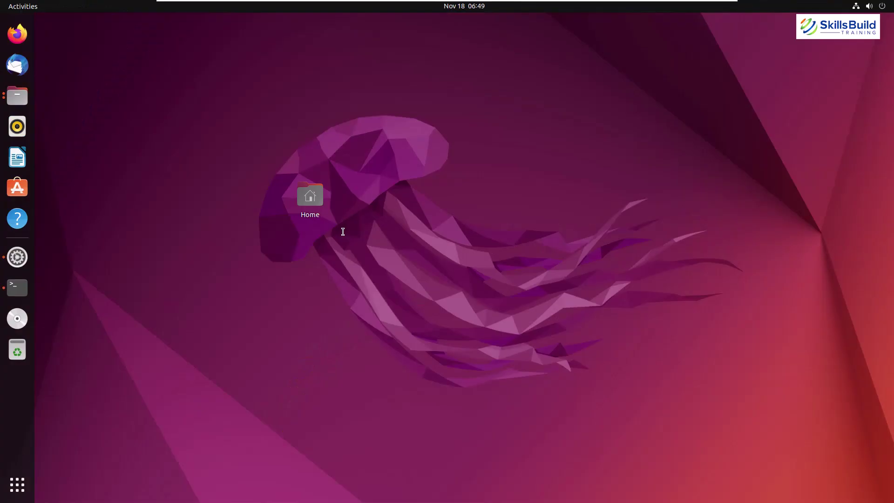
Step: Start Text Editor from a 'text' Activities search and show its main menu
{"action": "key", "text": "super"}
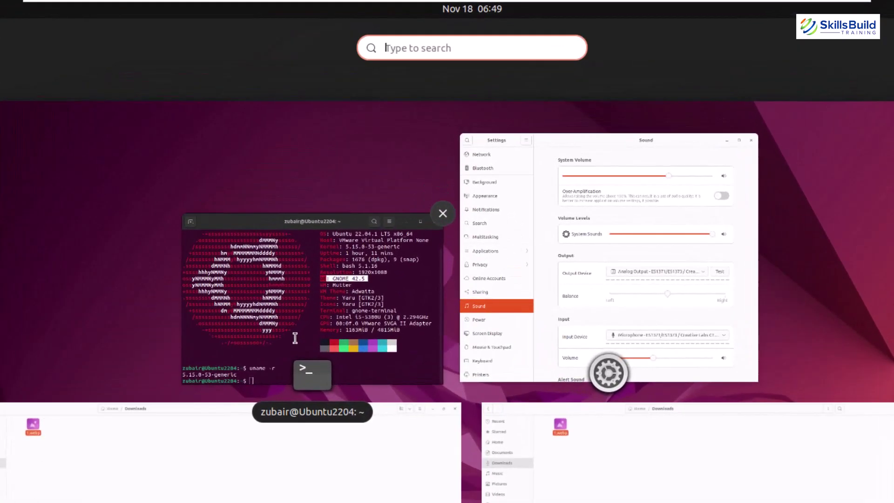
{"action": "type", "text": "text"}
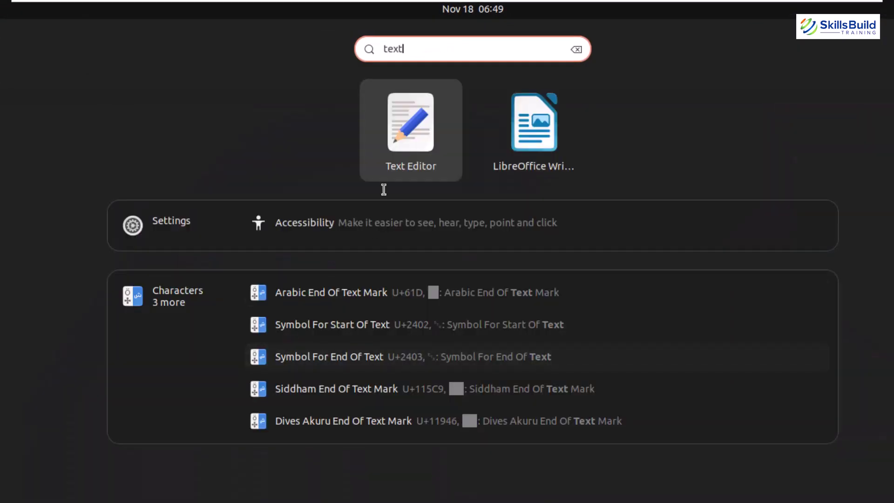
{"action": "left_click", "coordinate": [409, 123]}
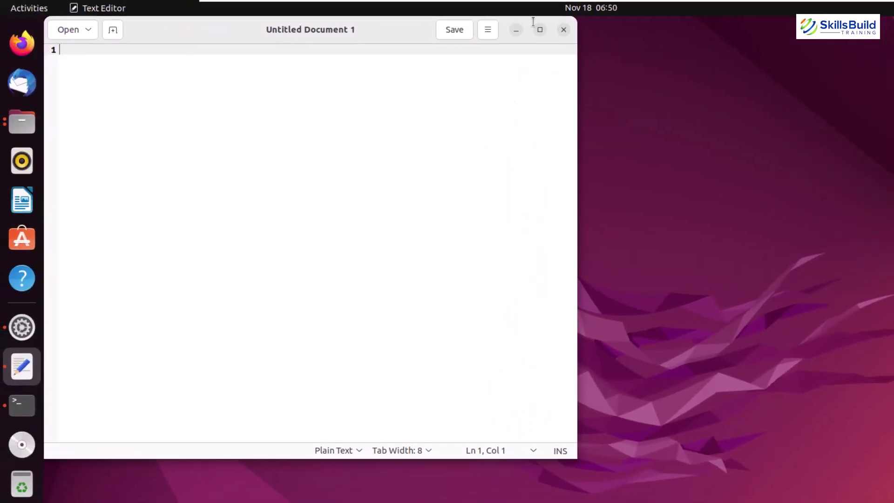
{"action": "left_click", "coordinate": [488, 30]}
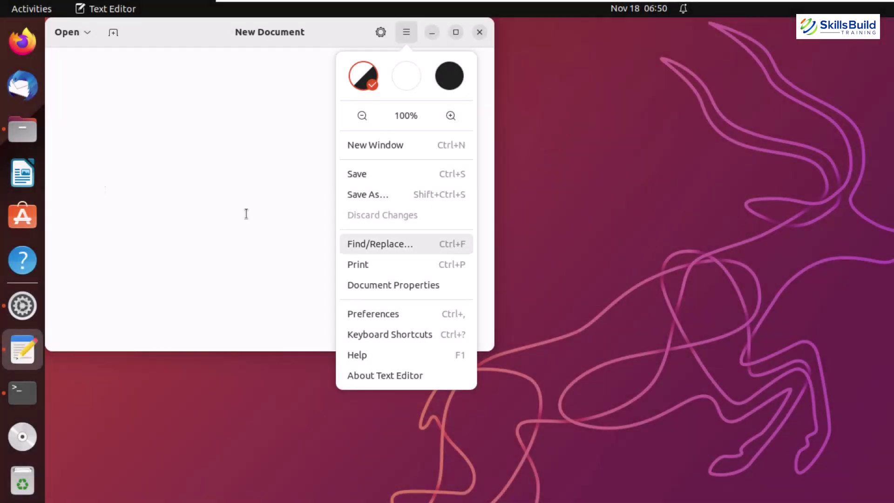
Step: Dismiss the editor menu, then close the Downloads Files window and the Text Editor window
{"action": "left_click", "coordinate": [30, 129]}
{"action": "left_click", "coordinate": [30, 129]}
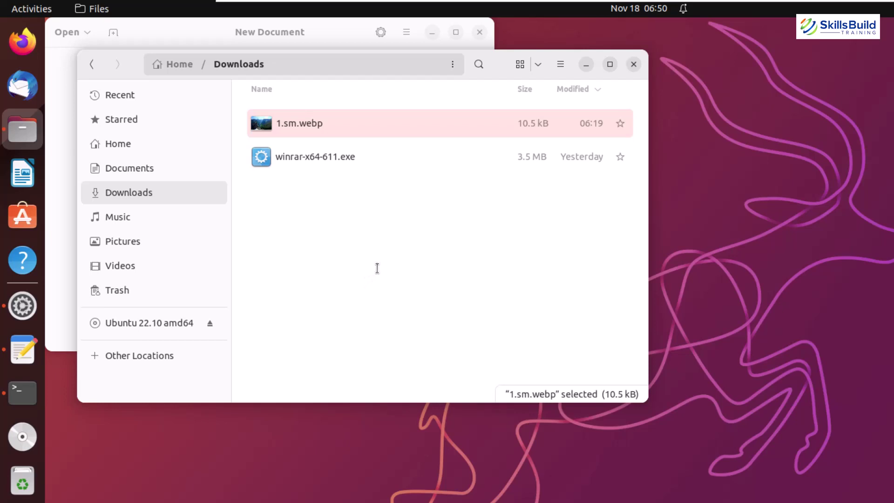
{"action": "left_click", "coordinate": [633, 65]}
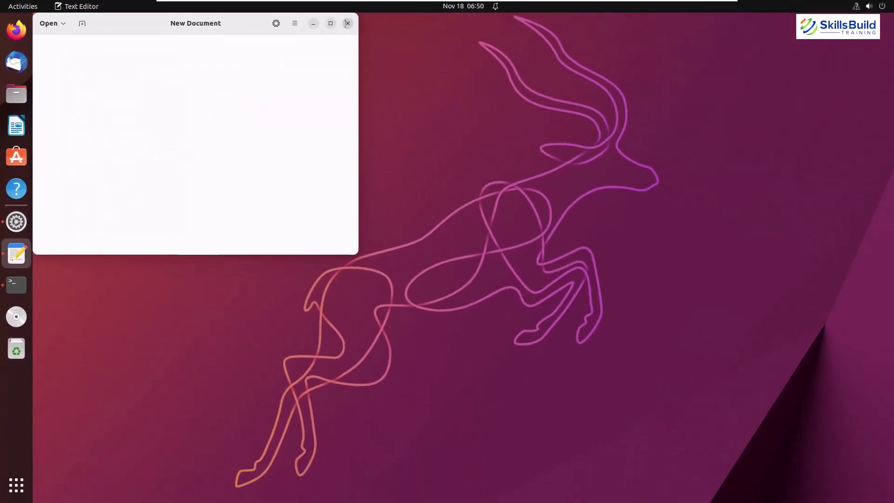
{"action": "left_click", "coordinate": [347, 23]}
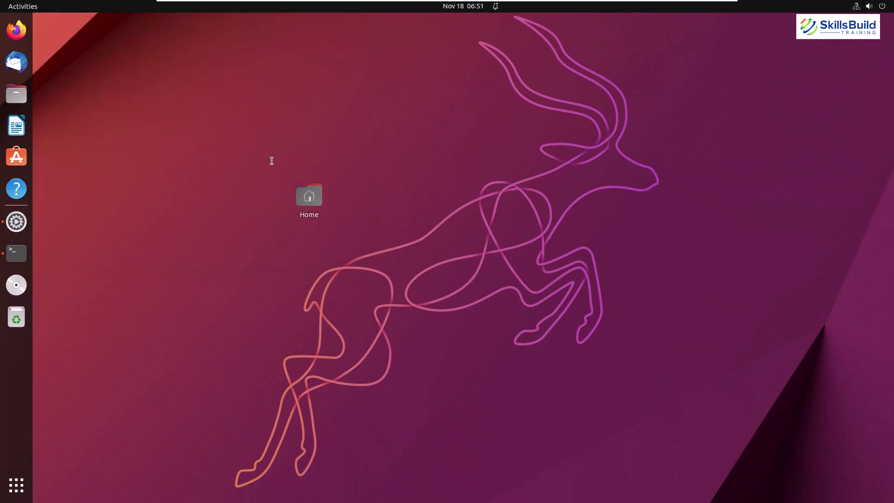